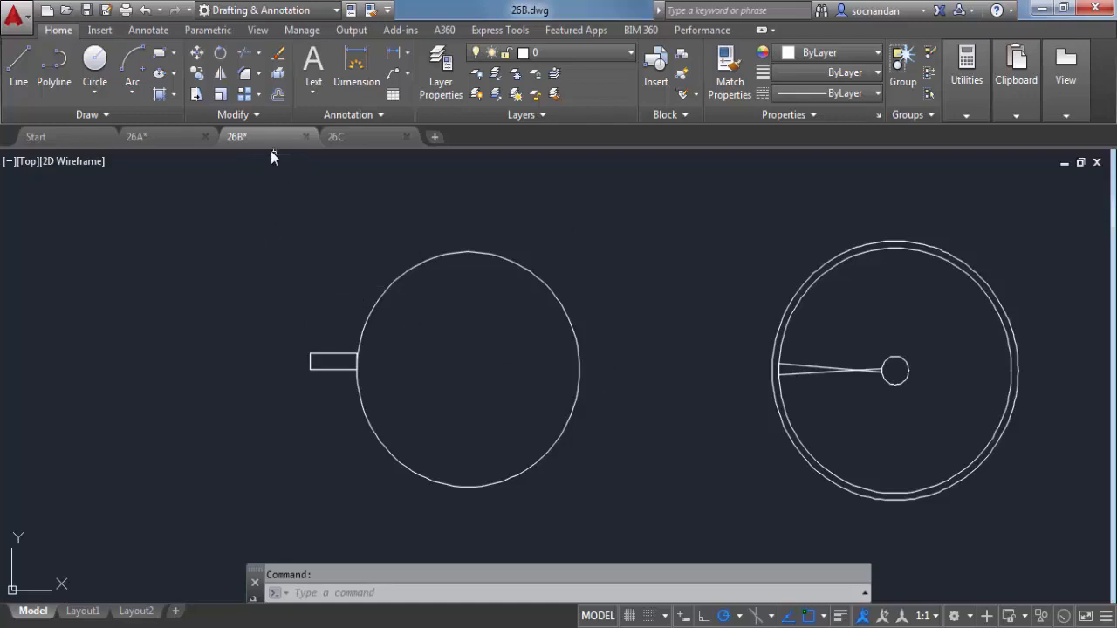
Create a polar array of the small rectangle around the large circle's centre with 24 items.
click(260, 96)
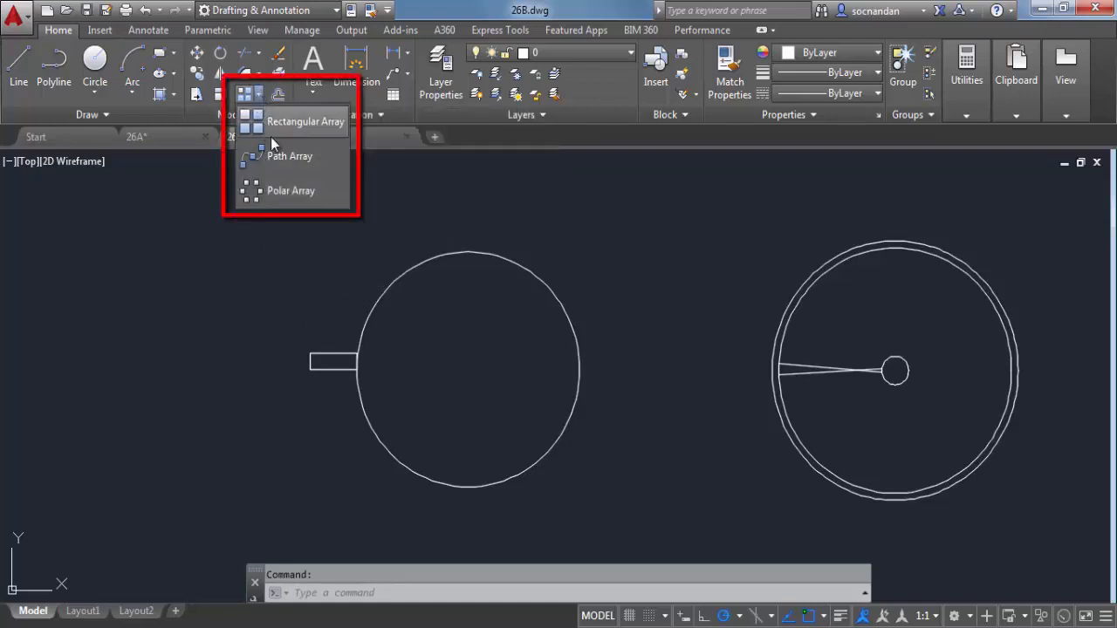
click(262, 190)
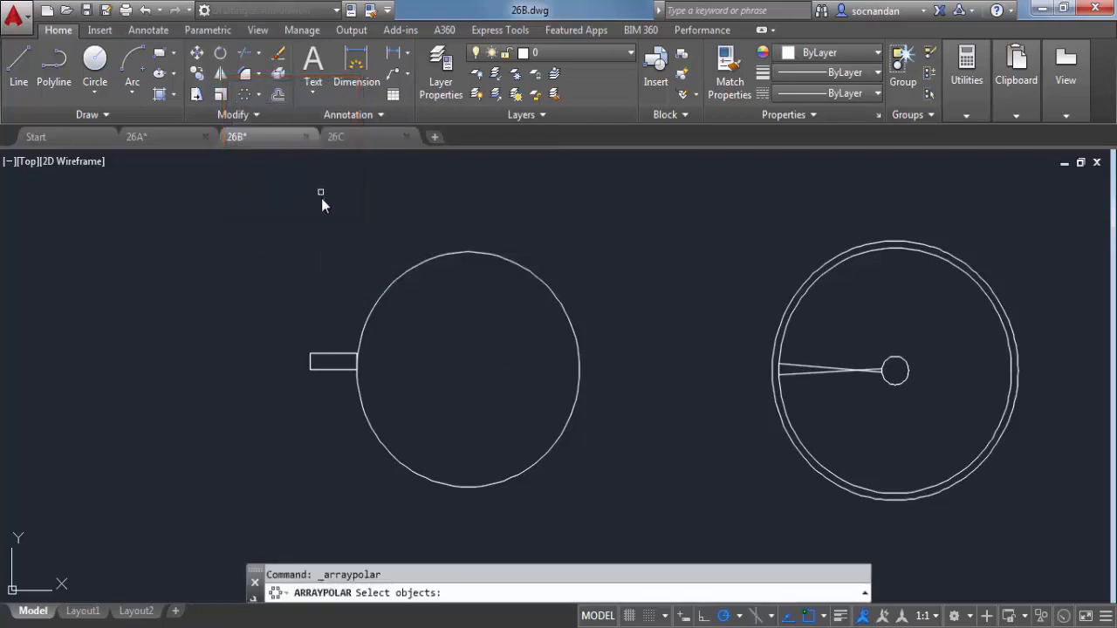
click(324, 359)
key(Return)
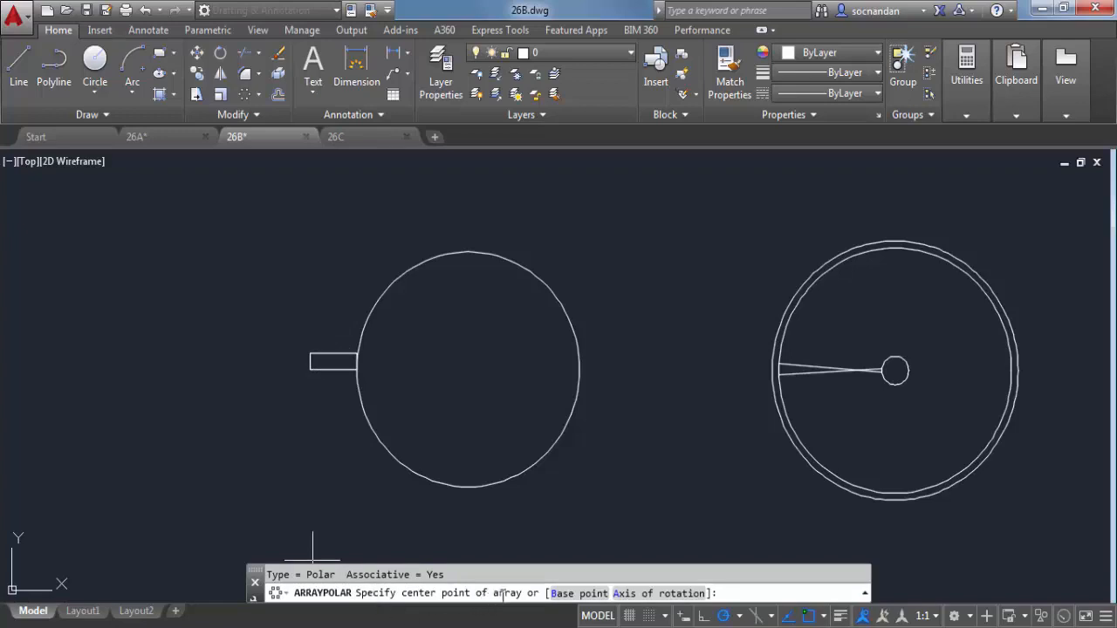
click(468, 371)
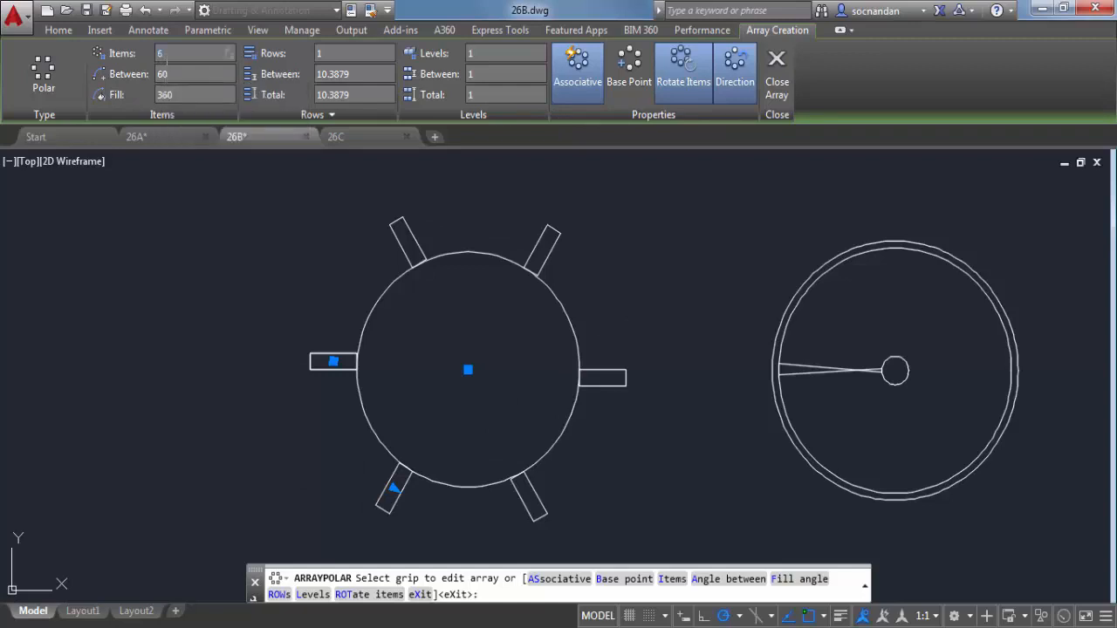
text(24)
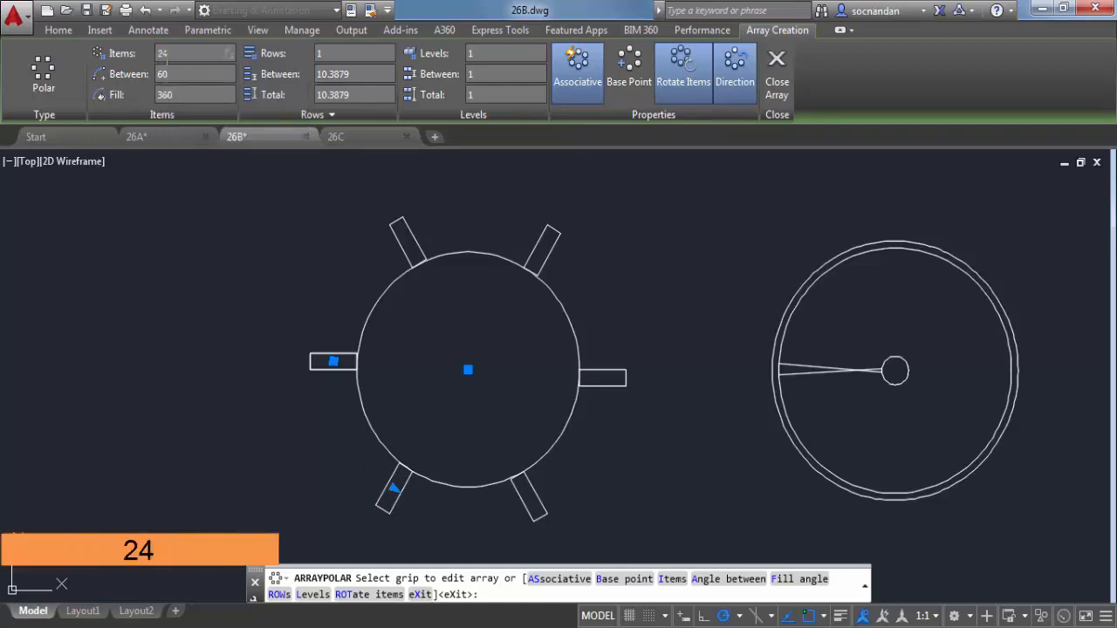
key(Return)
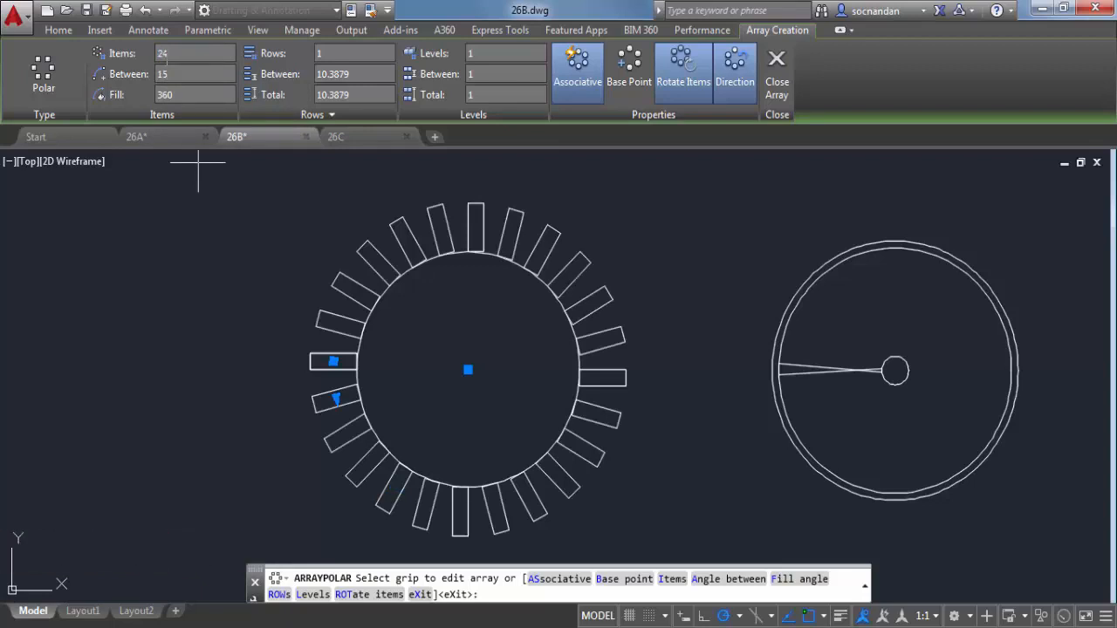
Try a fill angle of 270 degrees for the rectangle array, and return it to 360 degrees.
click(168, 76)
click(177, 100)
text(270)
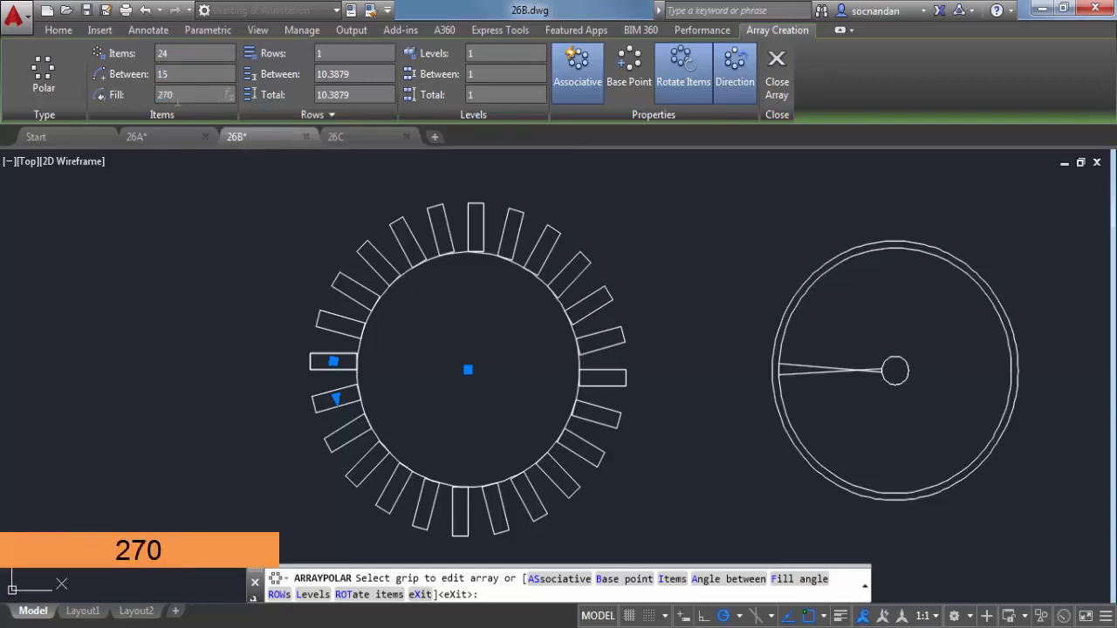
key(Return)
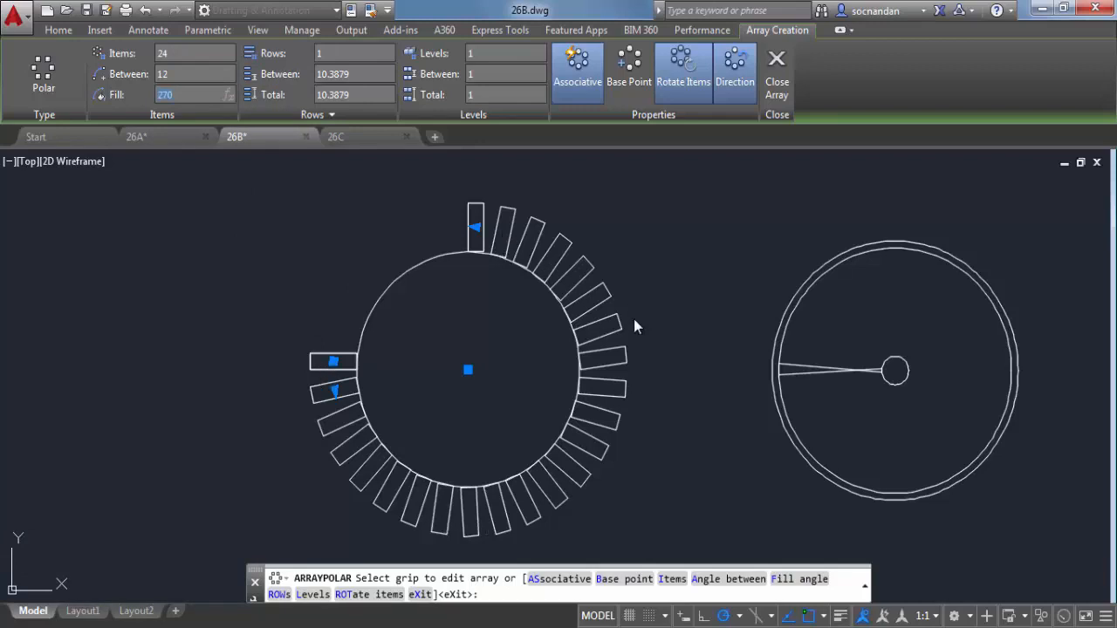
text(360)
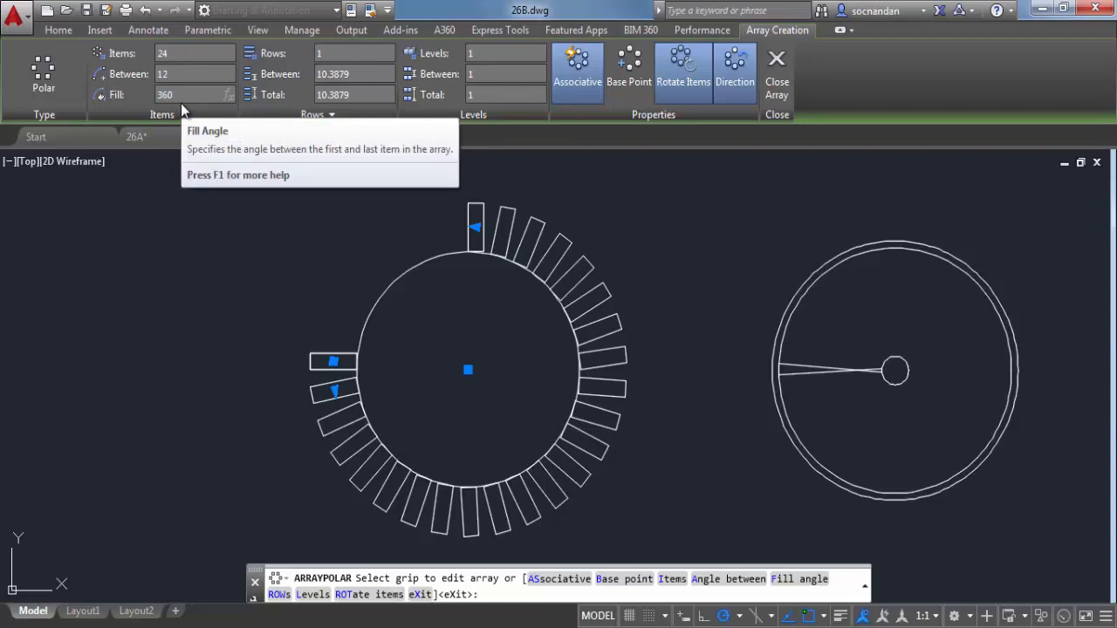
key(Return)
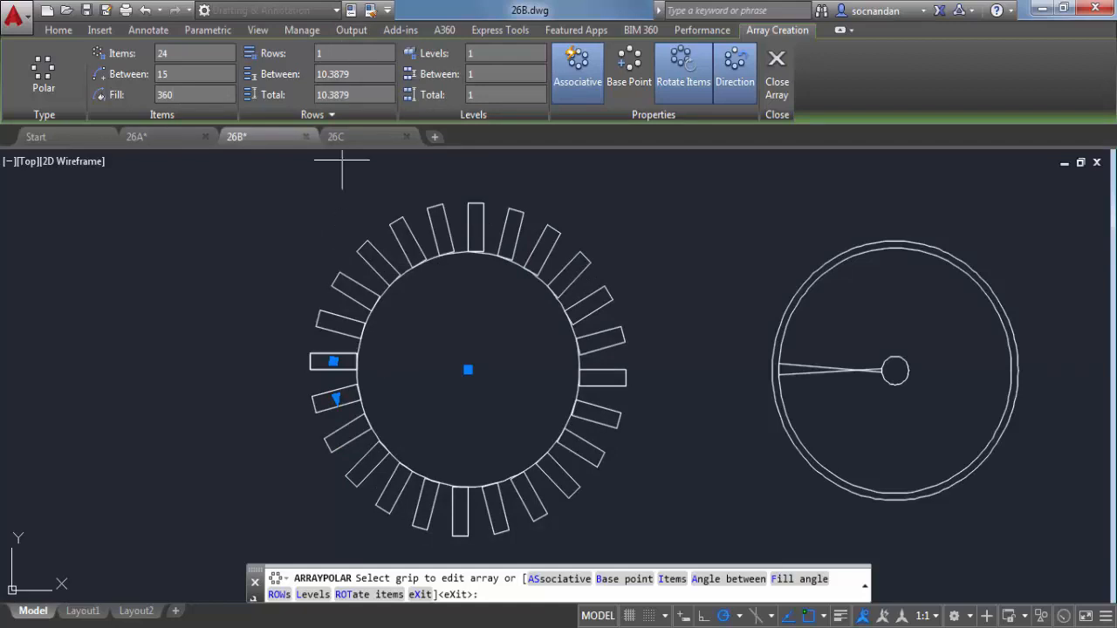
Give the rectangle array 3 rows, trying a row spacing of 15 and of 25.
text(3)
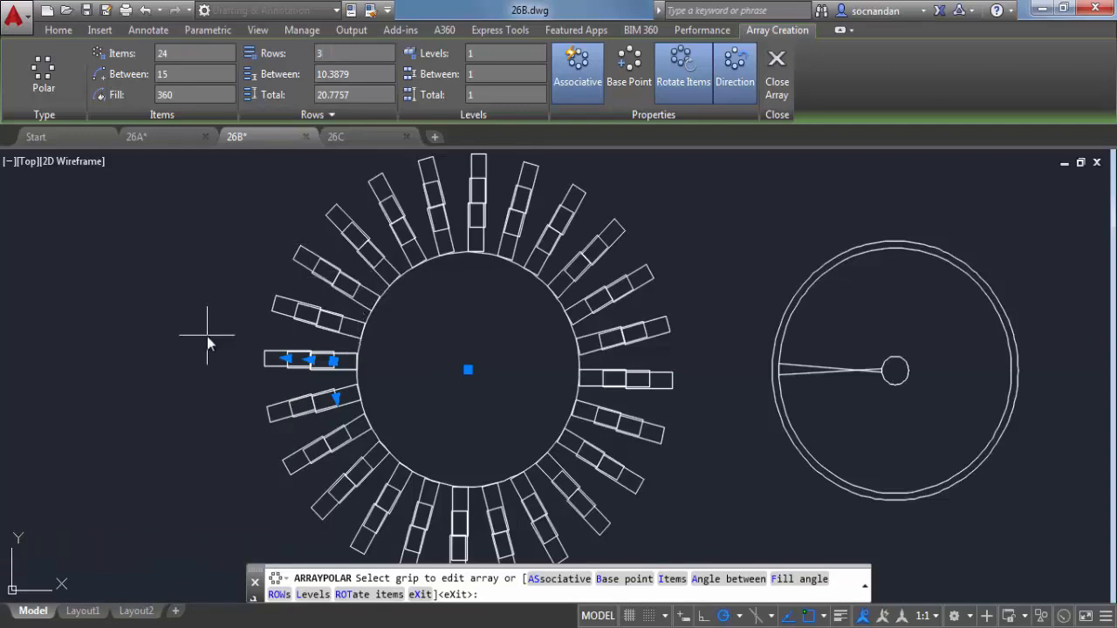
click(376, 75)
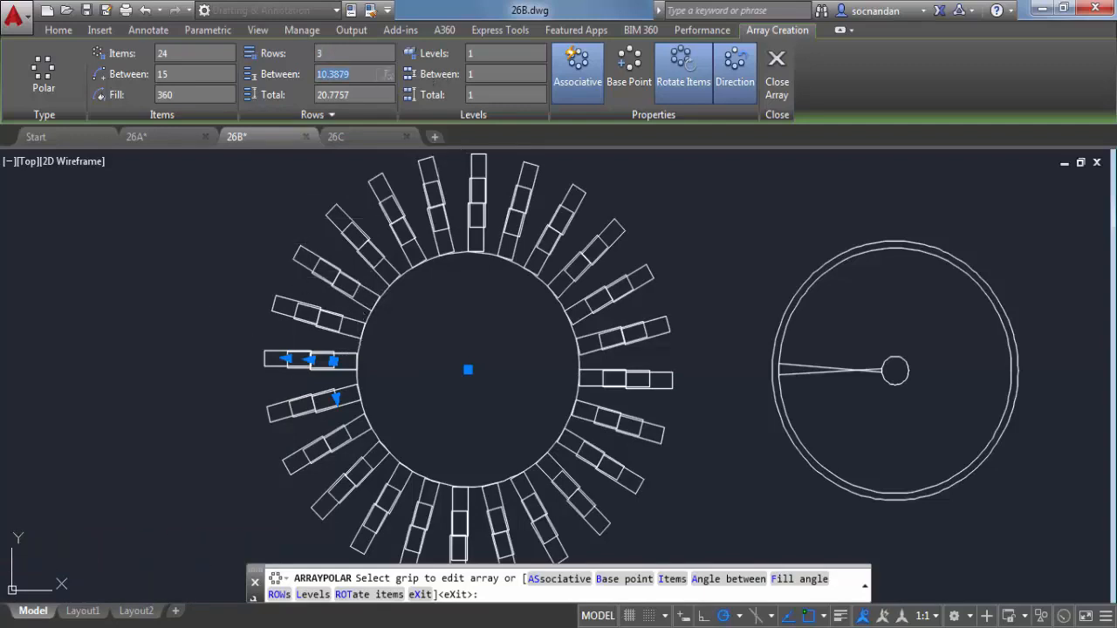
text(15)
key(Return)
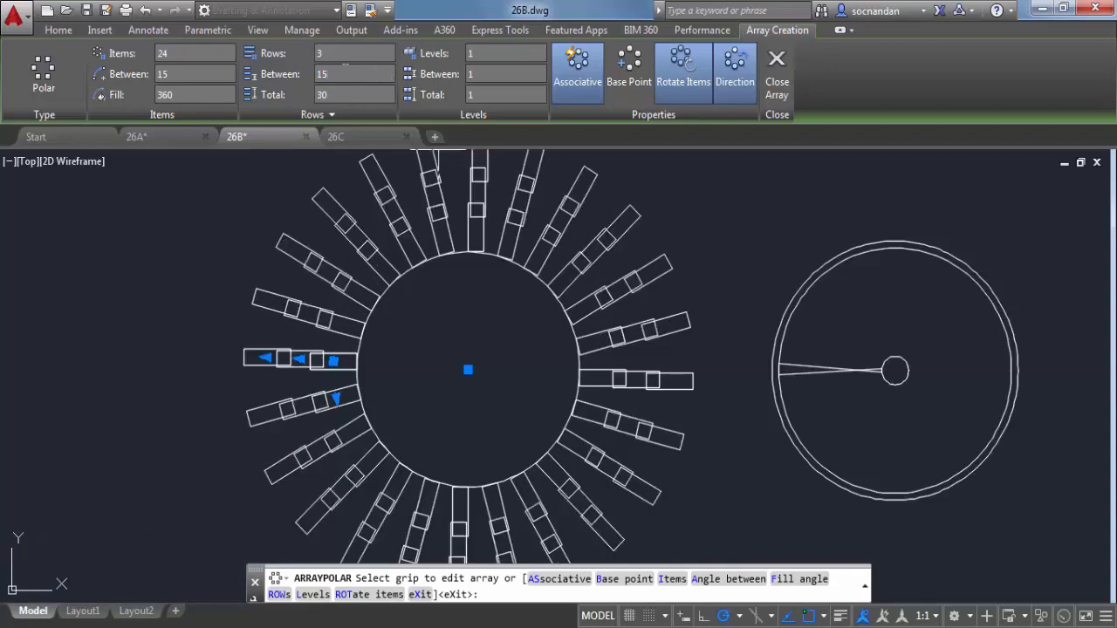
click(346, 73)
text(25)
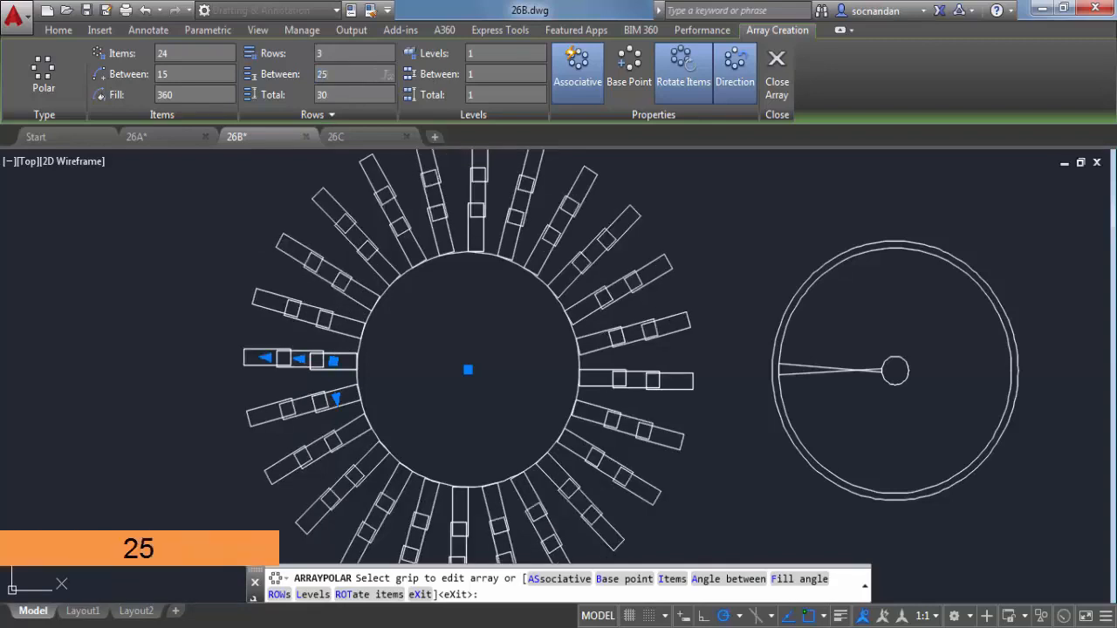
key(Return)
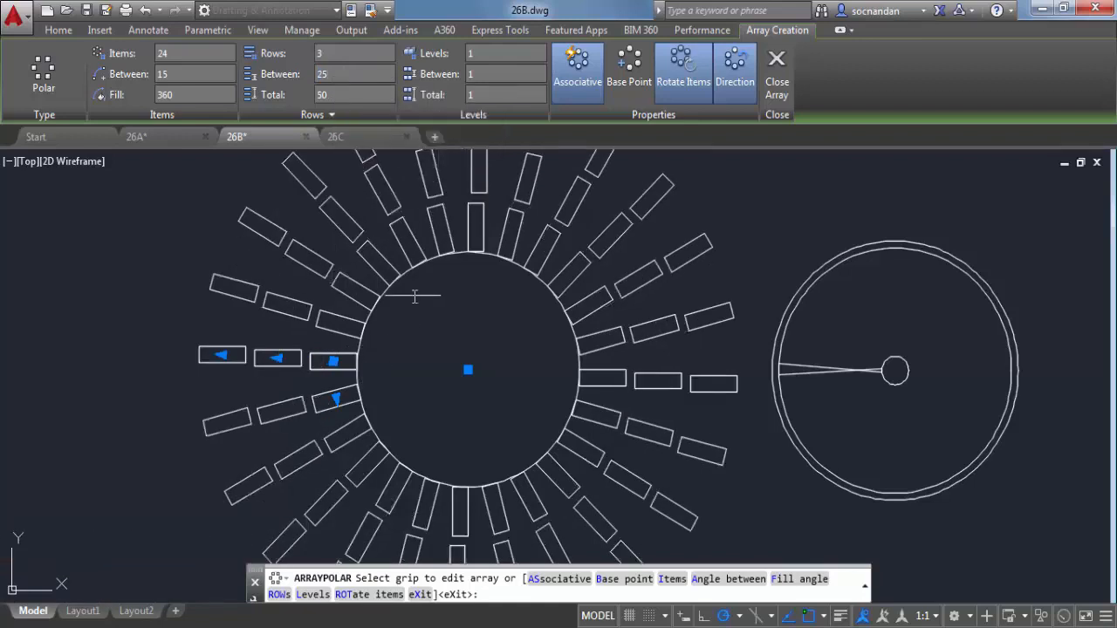
scroll(415, 297, down, 2)
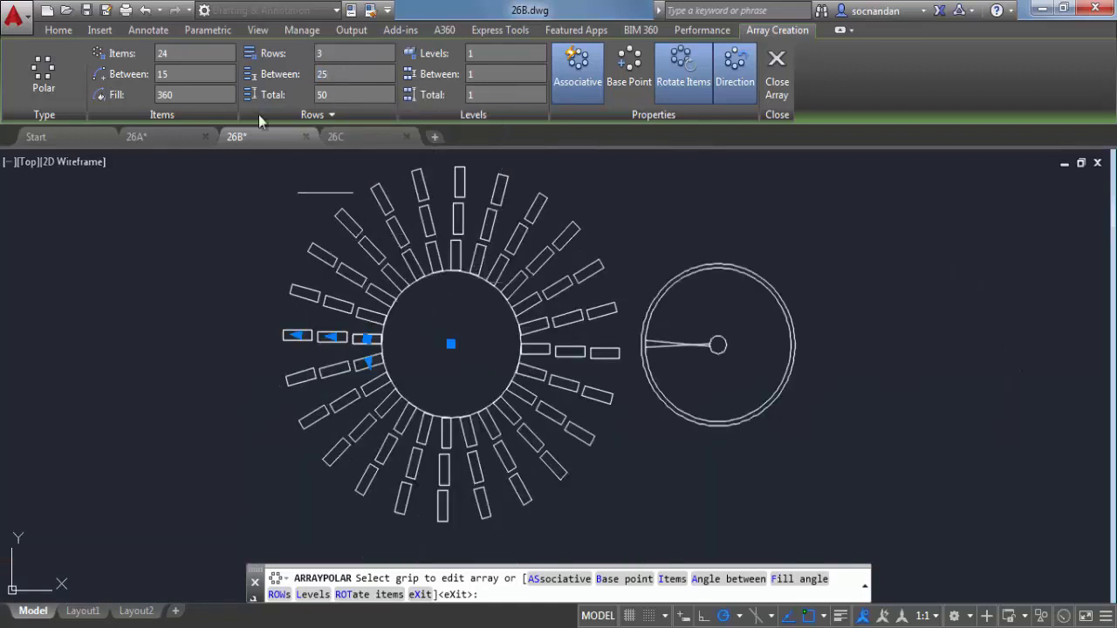
Set the rectangle array back to 1 row.
click(349, 53)
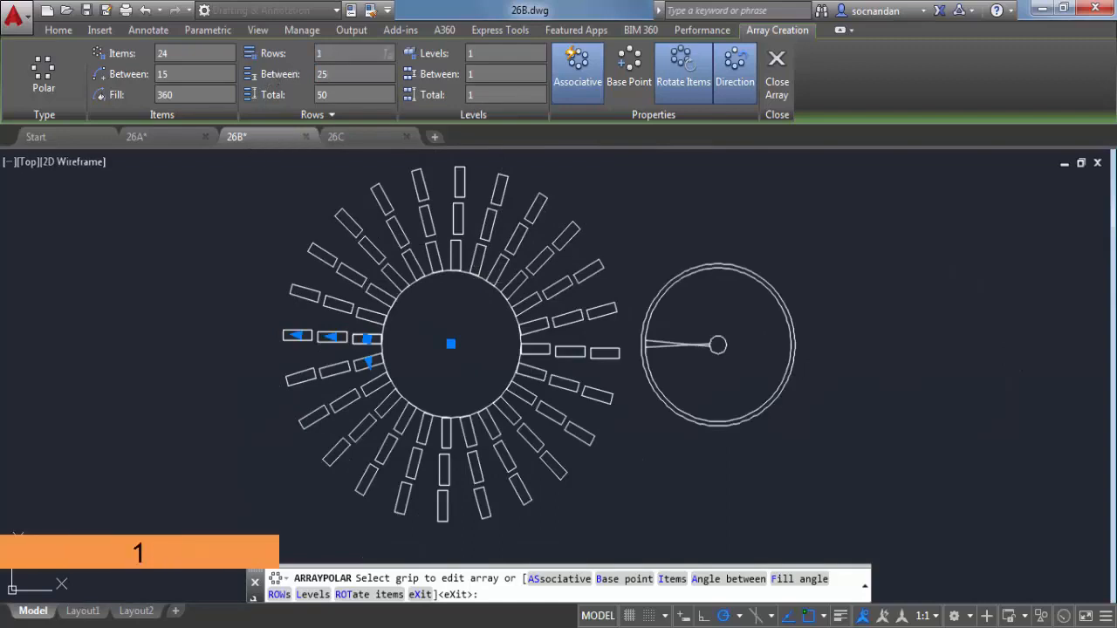
key(Return)
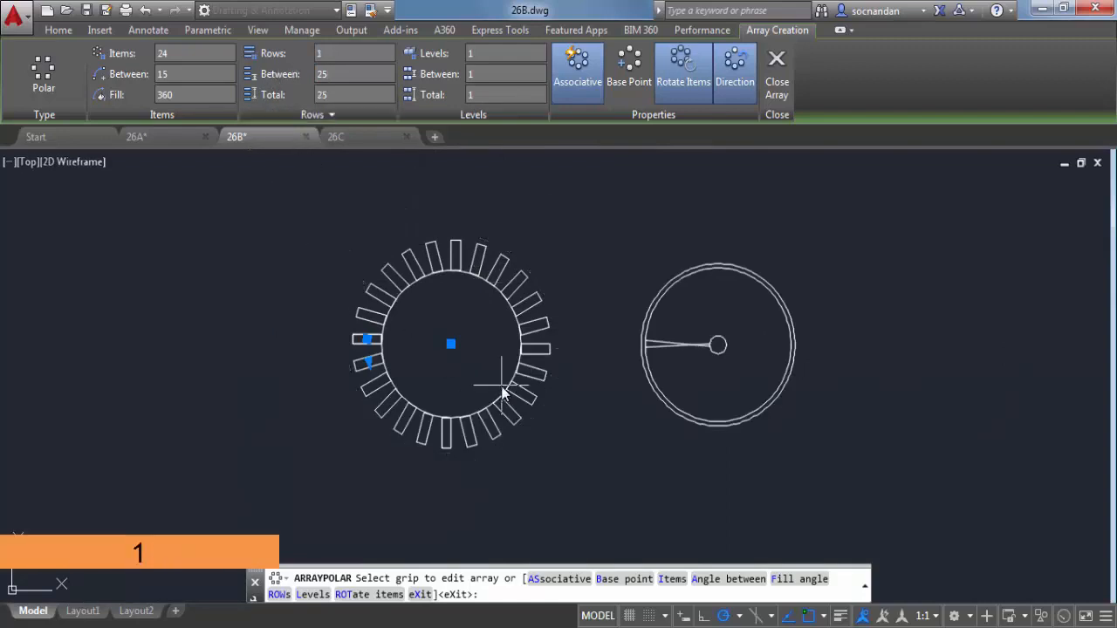
scroll(479, 312, up, 2)
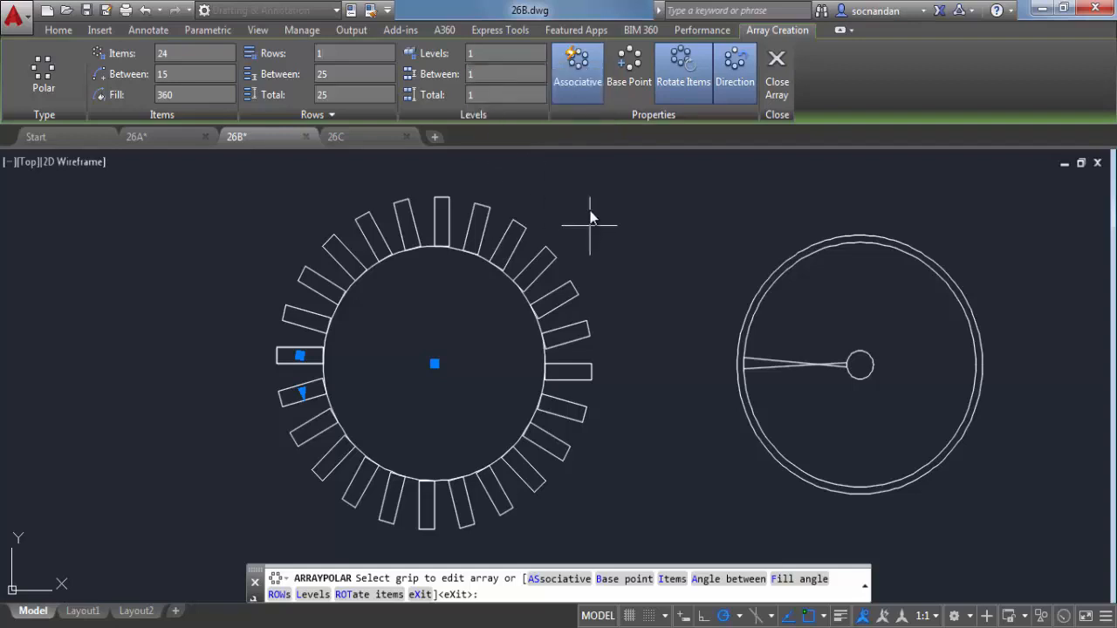
Make the rectangle array non-associative, toggle item rotation off and back on, and finish the array.
click(589, 79)
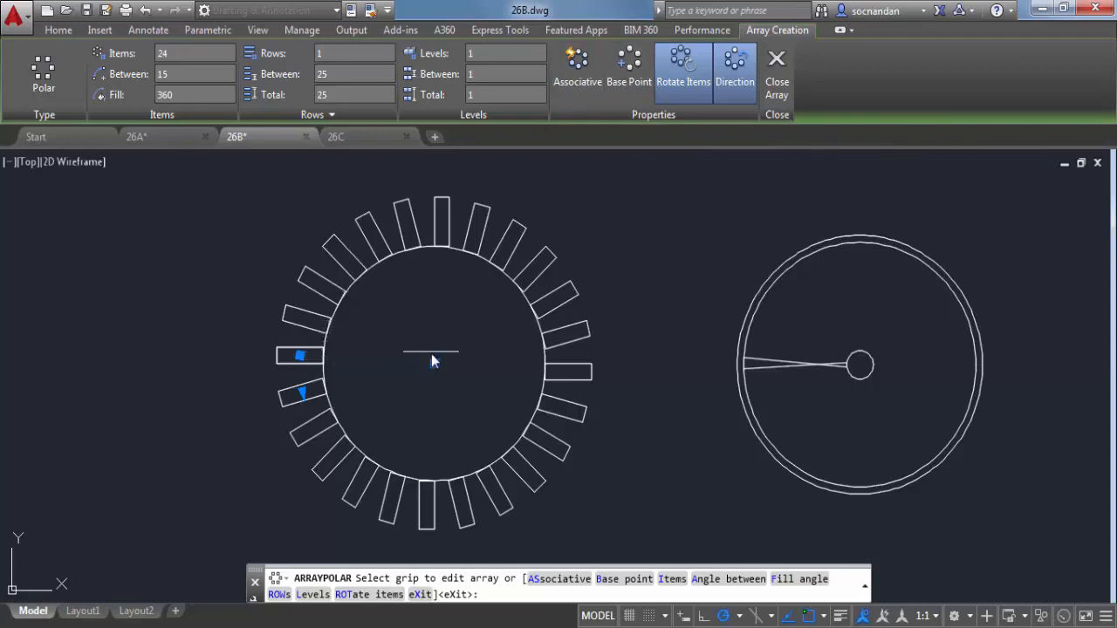
click(677, 91)
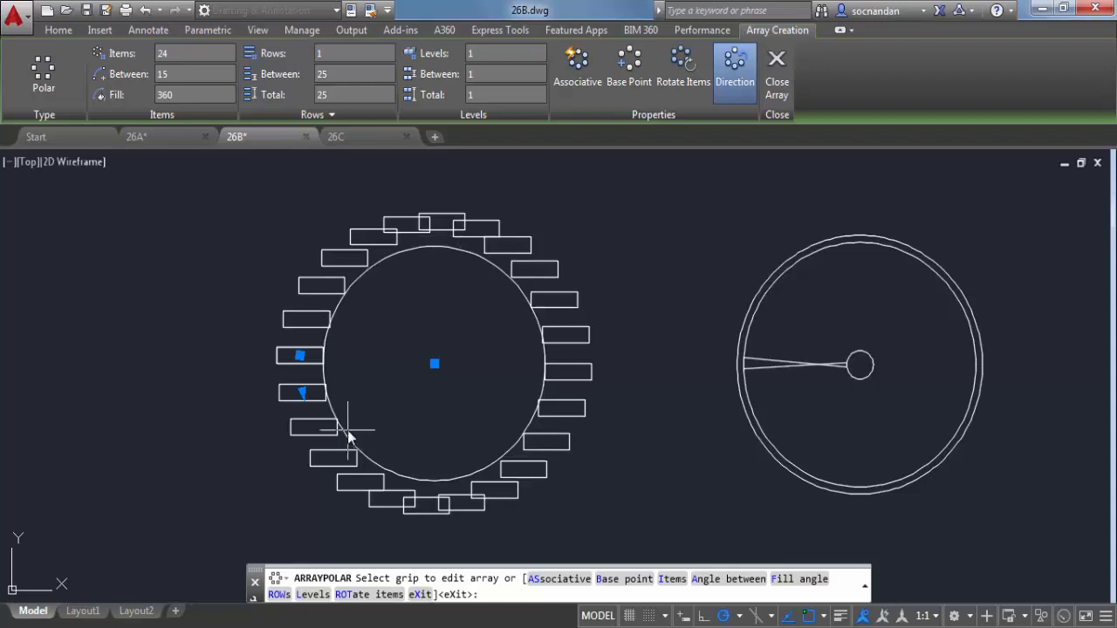
click(679, 94)
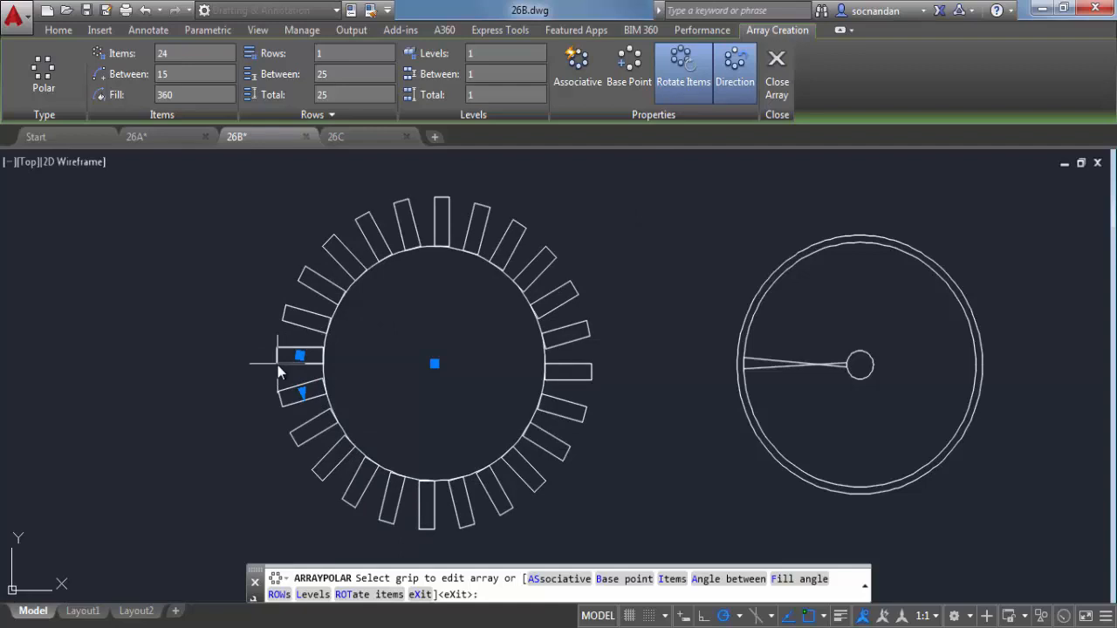
click(777, 83)
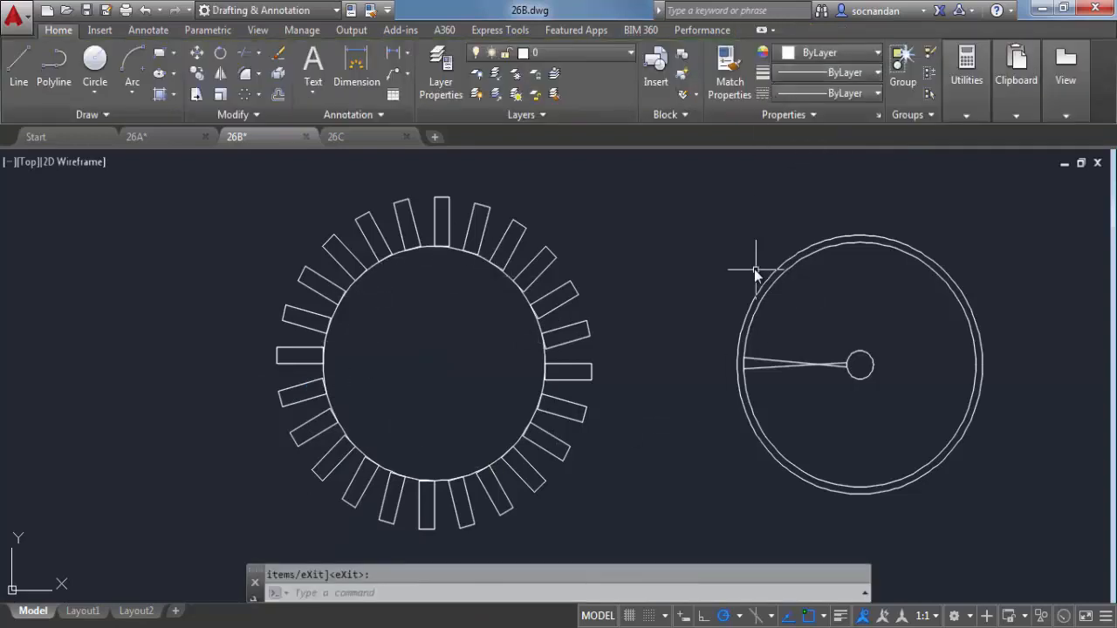
Select several arrayed rectangles one by one to check whether they are separate objects.
click(514, 228)
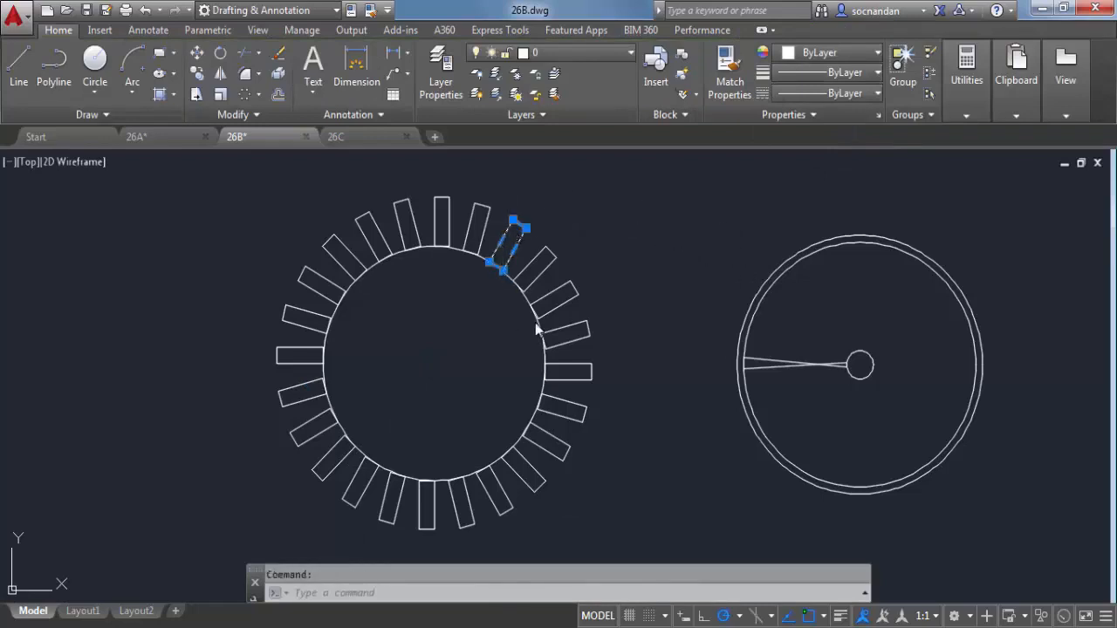
click(553, 254)
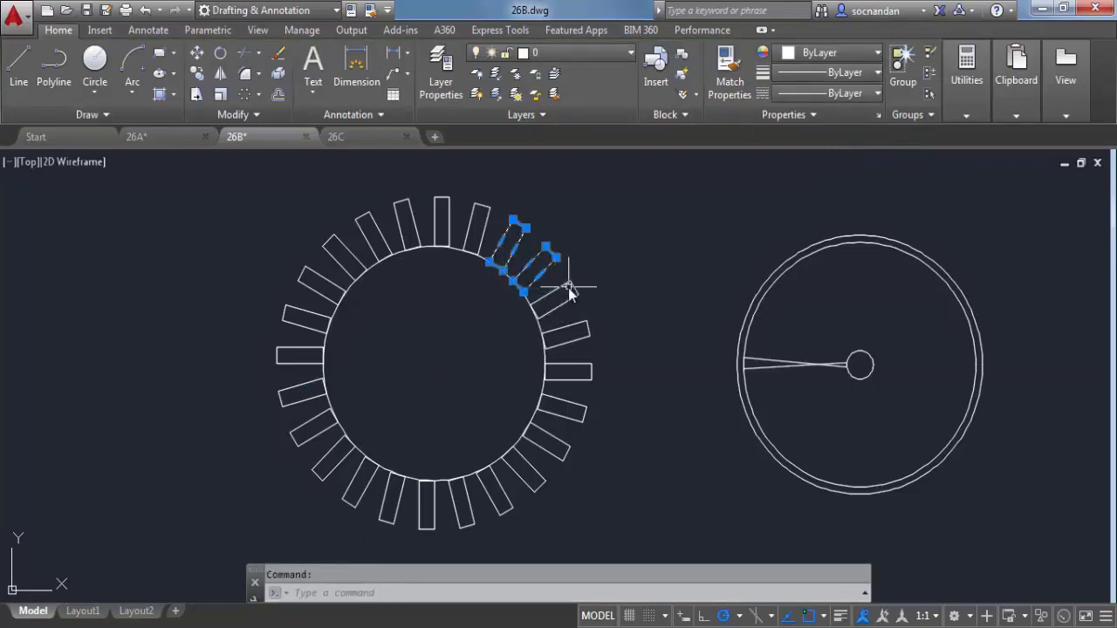
click(568, 286)
click(559, 289)
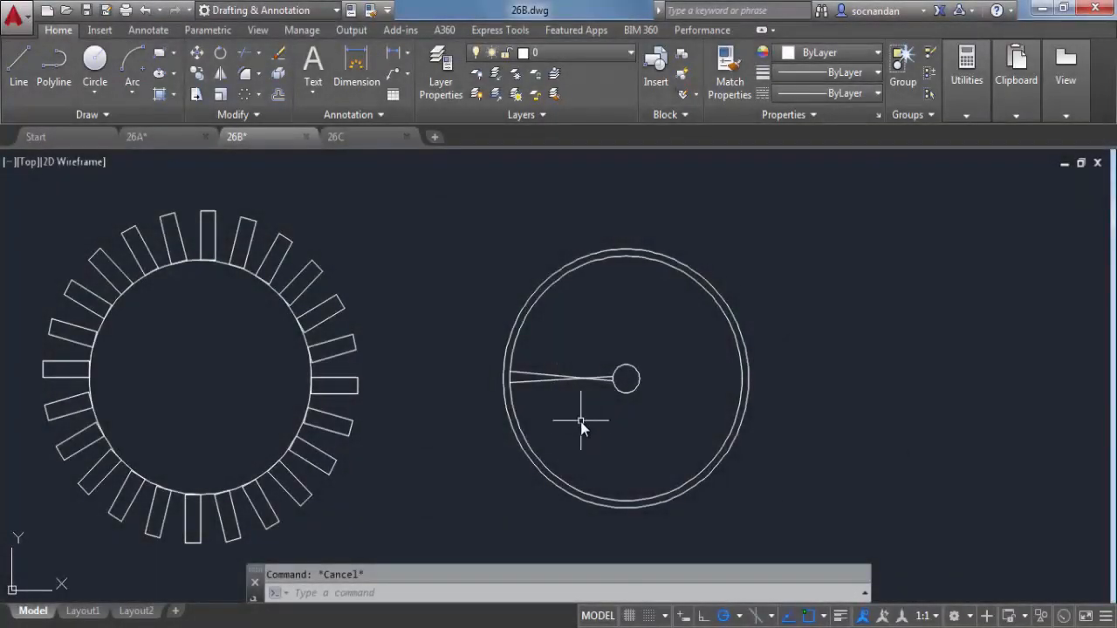
Create a non-associative polar array of the two crossing spoke lines around the hub circle's centre with 24 items.
click(243, 96)
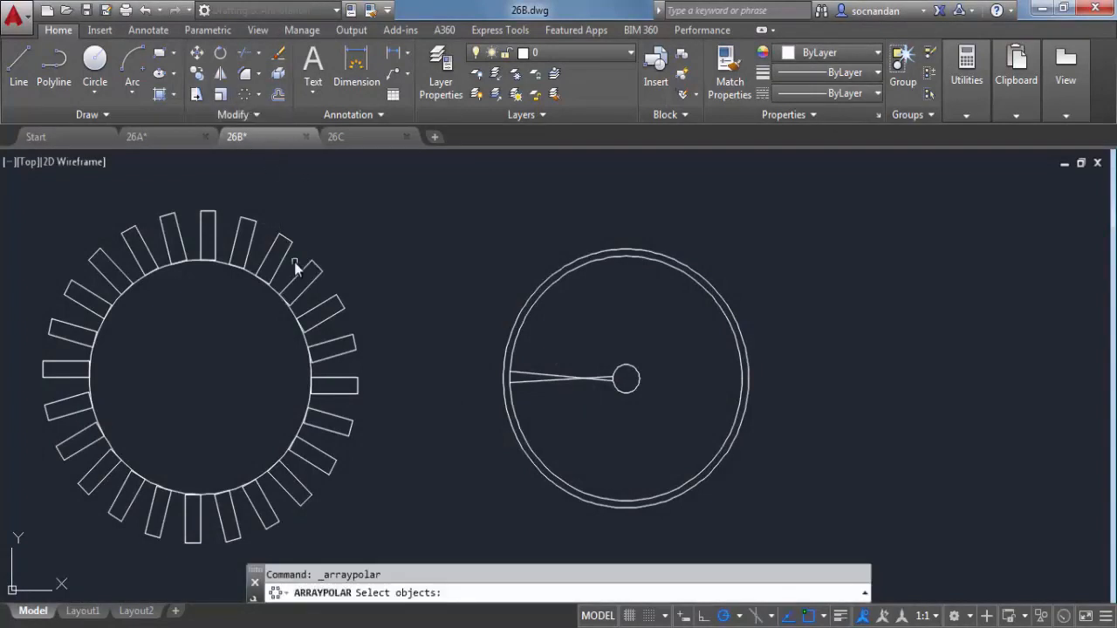
click(570, 388)
click(553, 354)
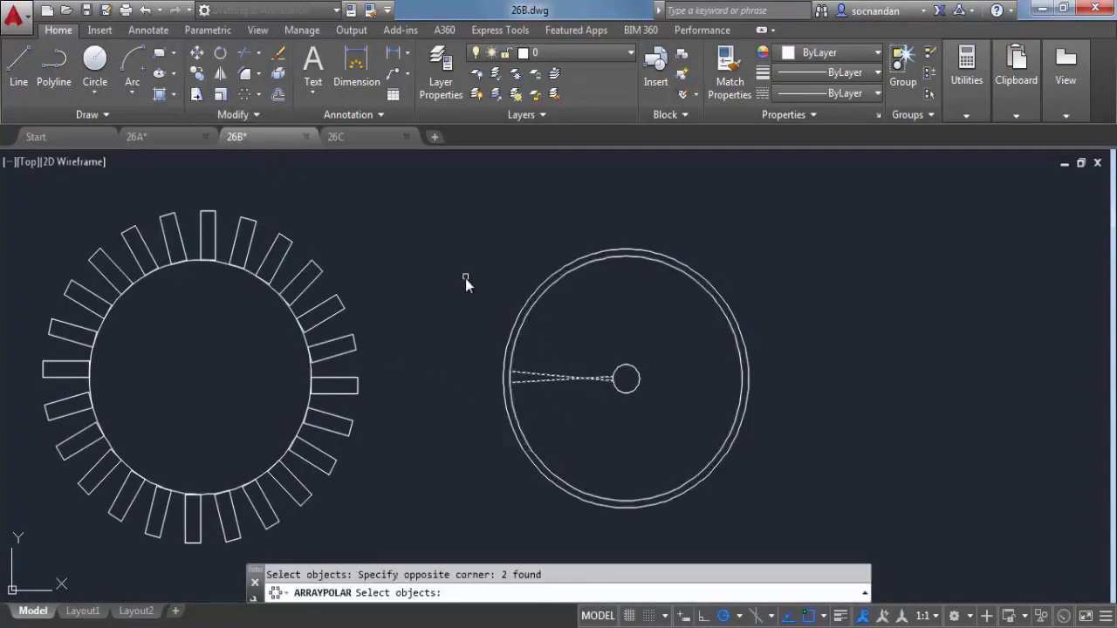
key(Return)
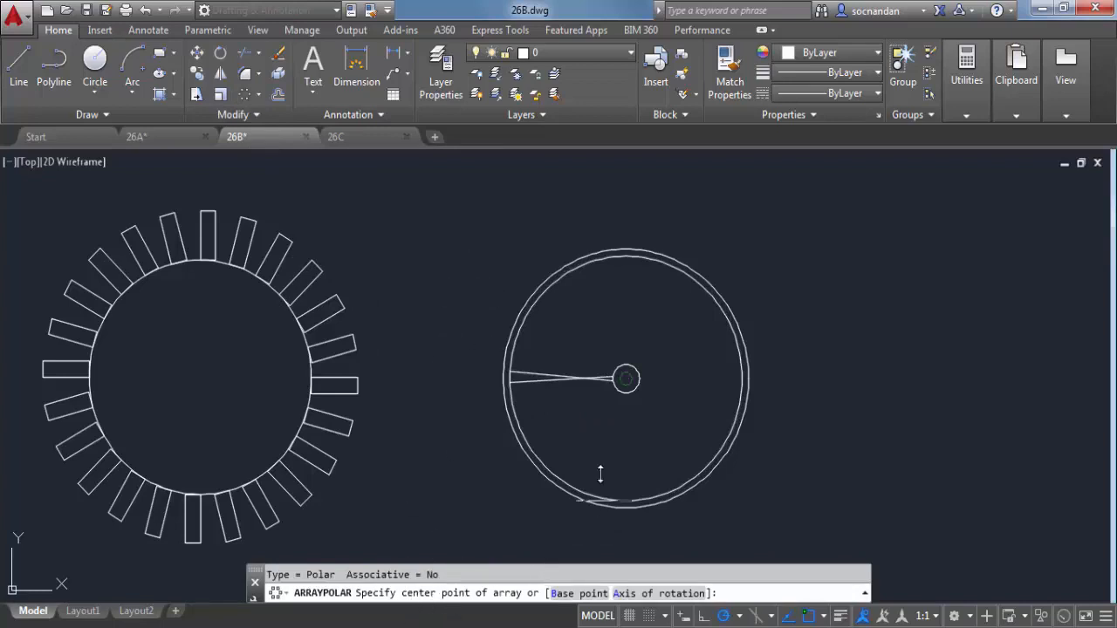
click(625, 378)
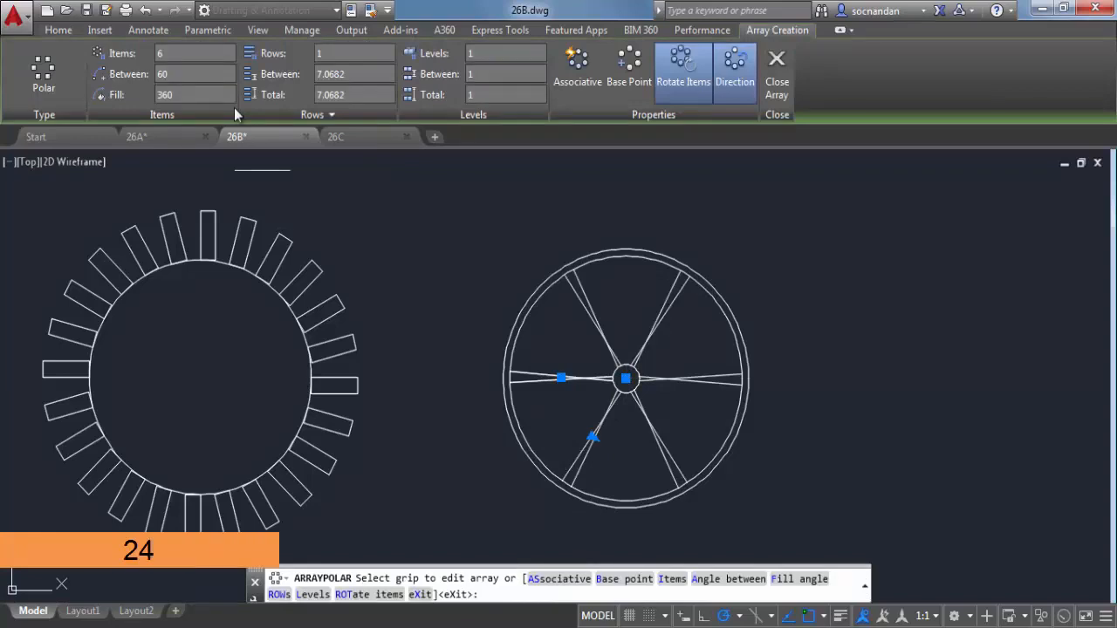
key(Return)
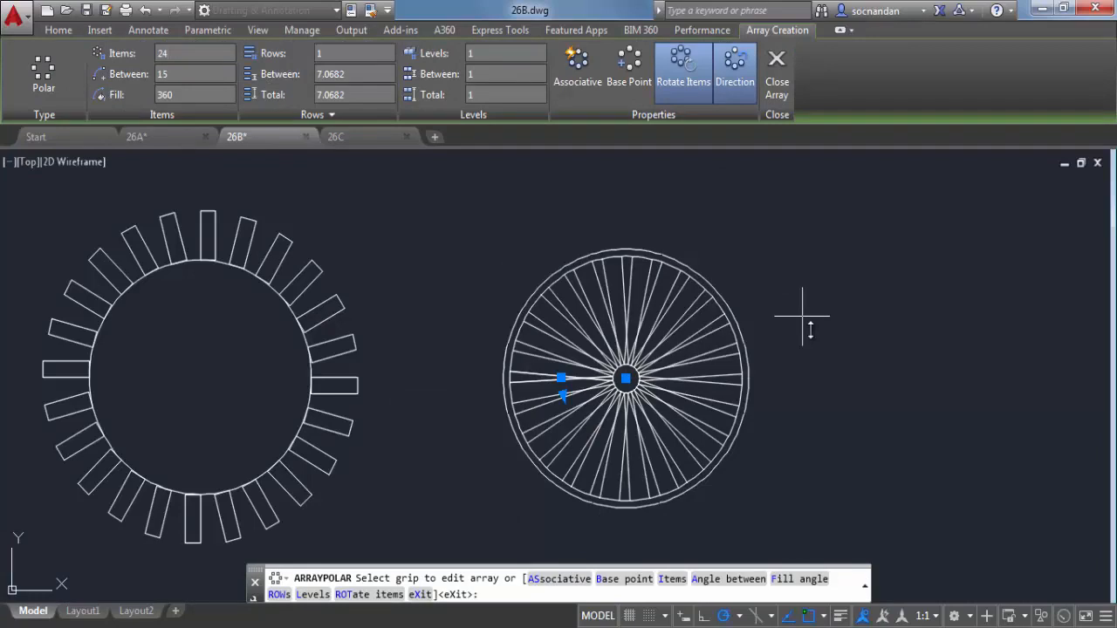
click(777, 77)
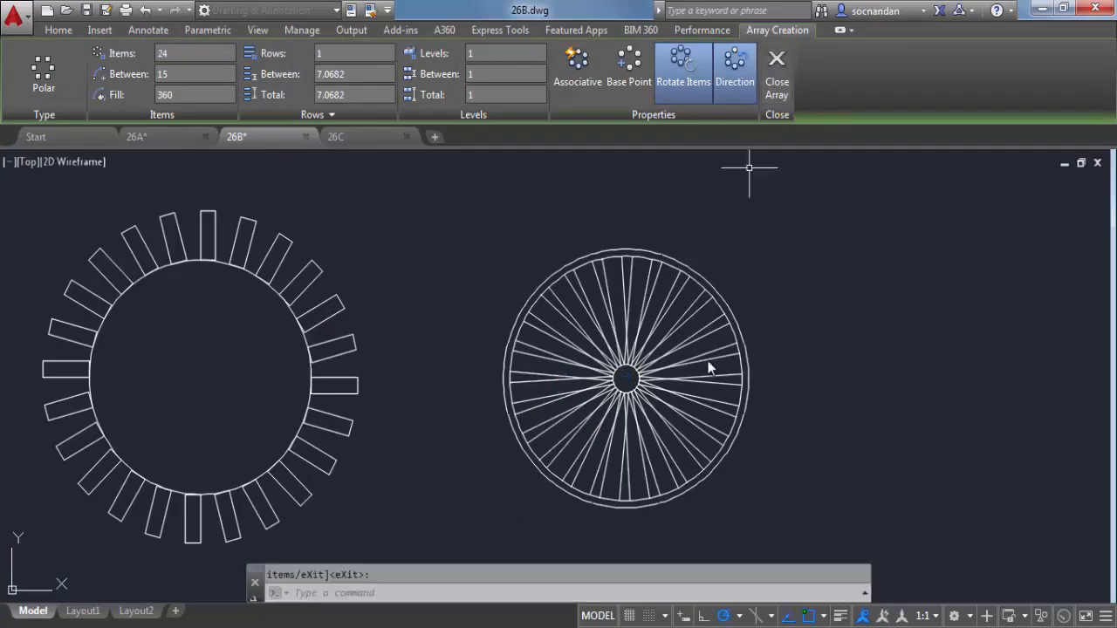